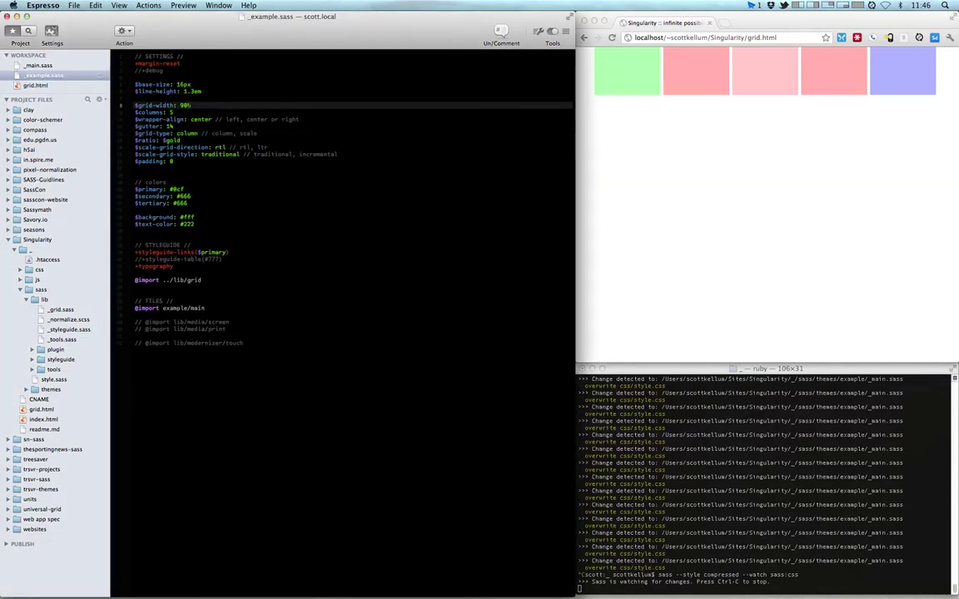
- In _example.sass, set $grid-width to 98%, $columns to 5 and $grid-type to scale
key("Left")
key("Left")
key("Down")
key("BackSpace")
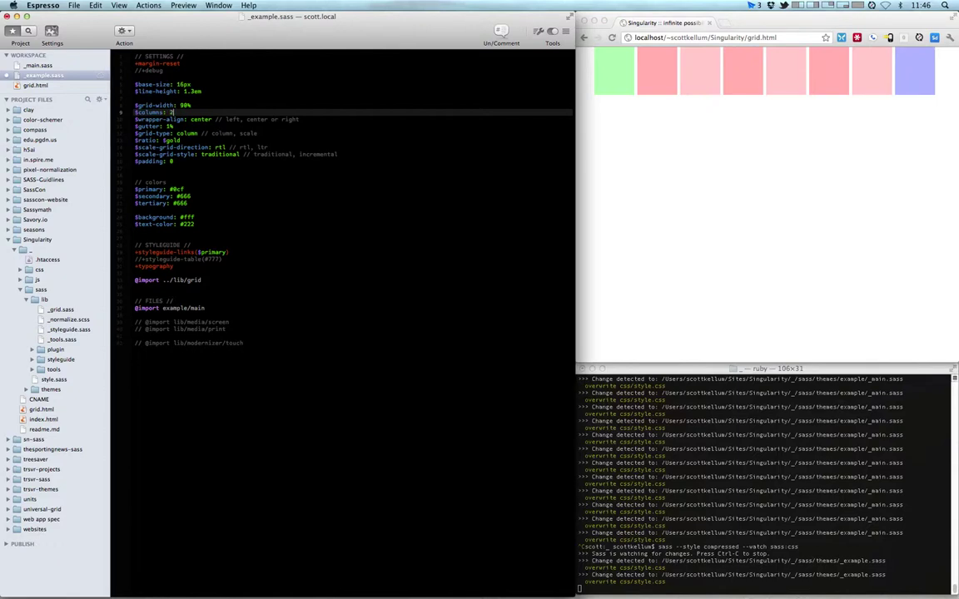
key("BackSpace")
type("5")
key("Down")
key("Down")
key("Down")
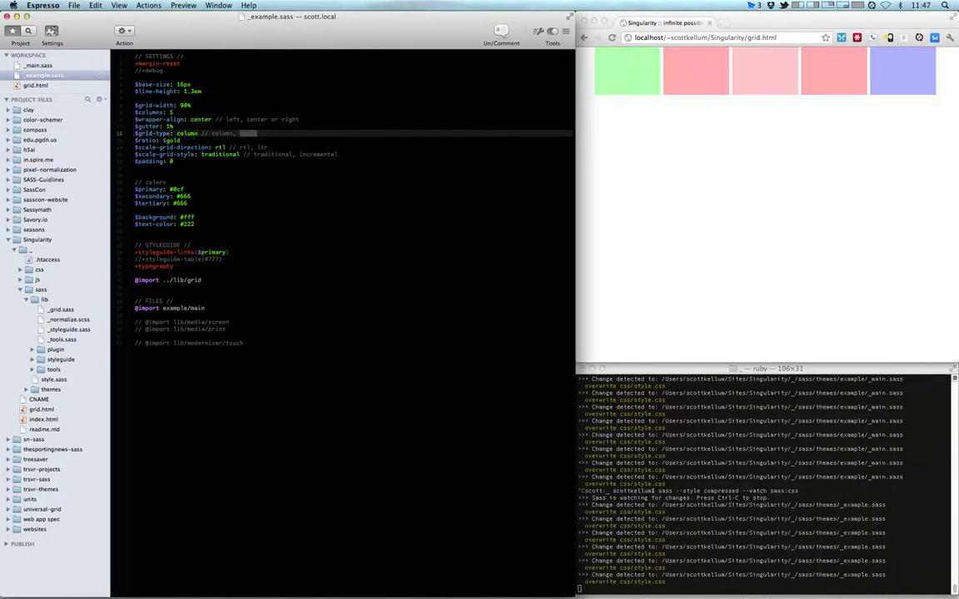
key("alt+shift+Right")
type("scale-gr")
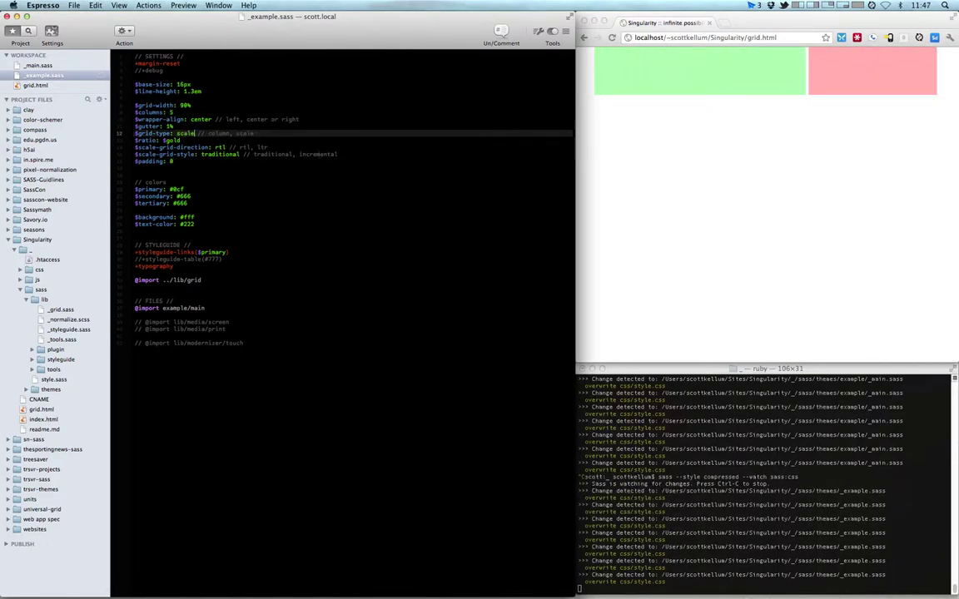
type("id-style: incremental")
- Uncomment the _main.sass test grids and set them to 4 and 3 columns with 10% gutter
key("super+alt+Up")
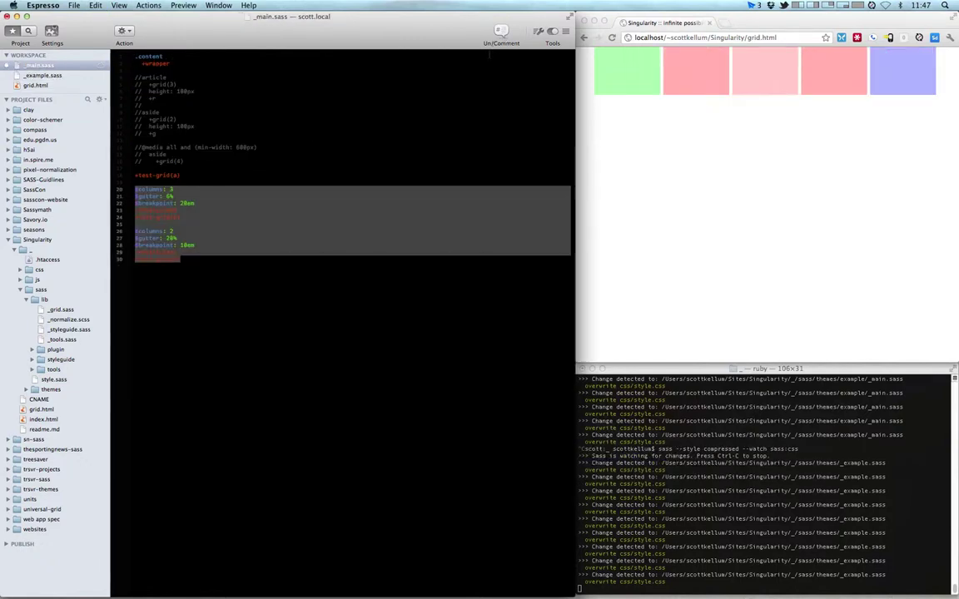
key("super+slash")
key("super+s")
left_click(183, 189)
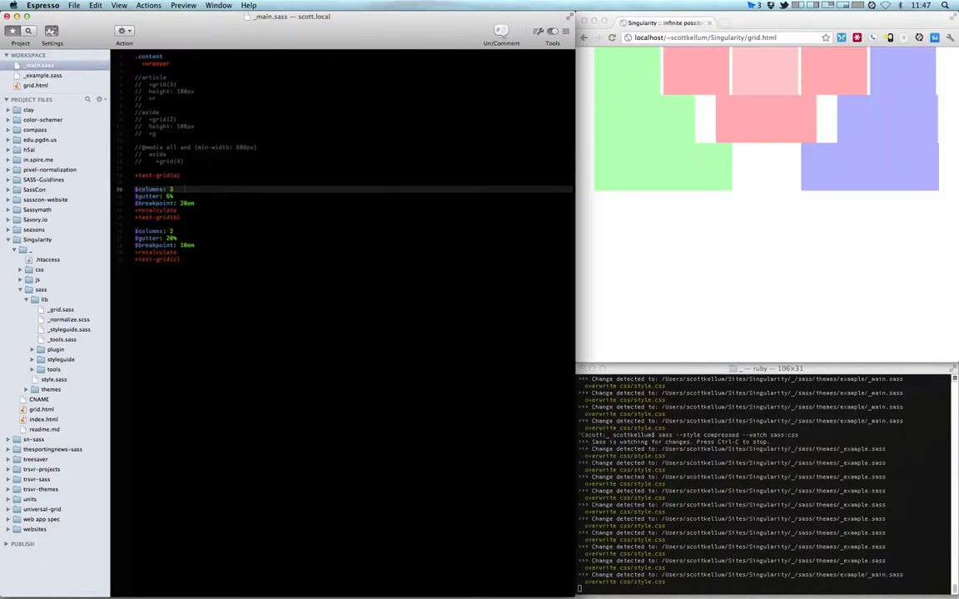
type("4")
key("super+s")
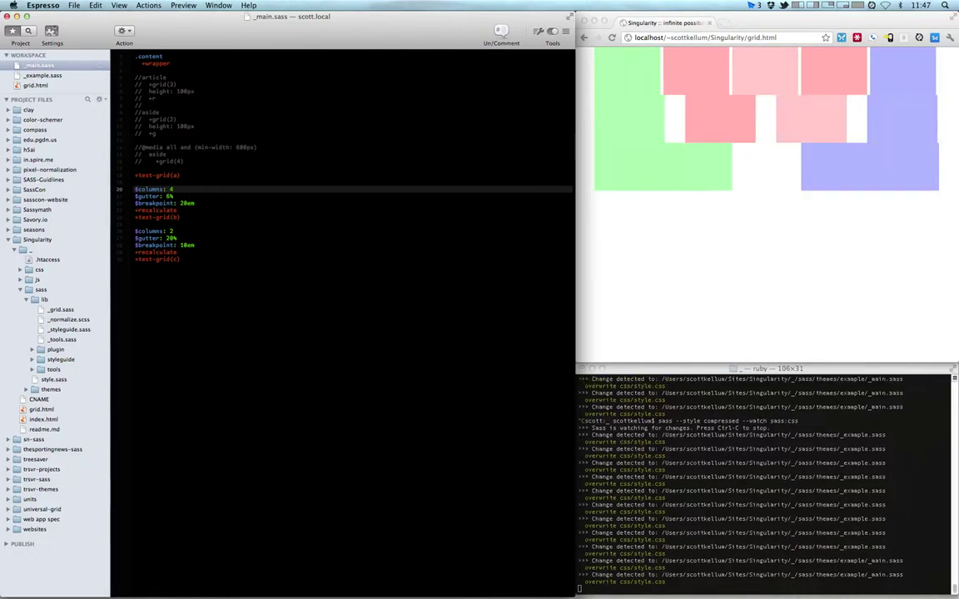
key("Down")
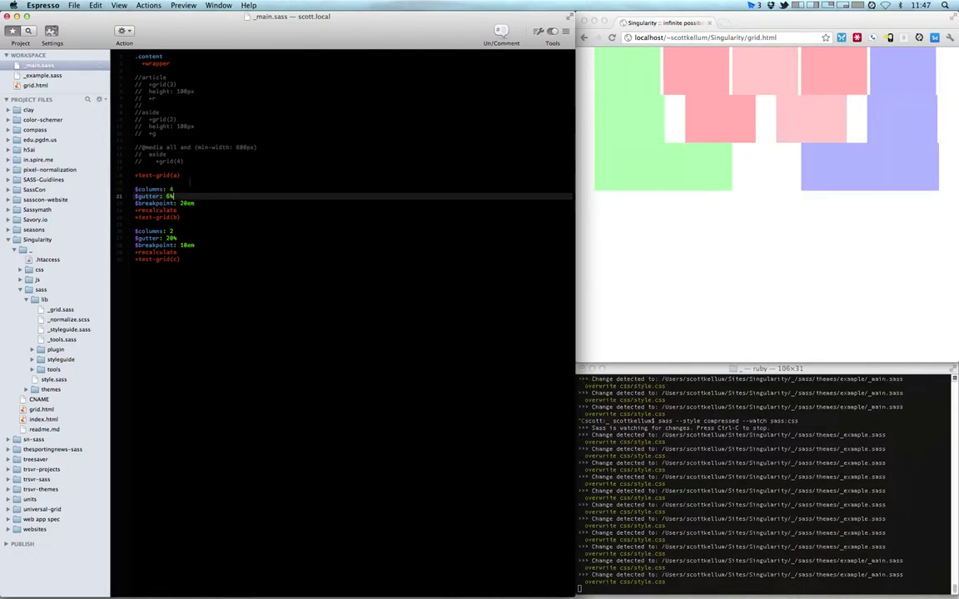
- Comment out the test grid lines again, save, and view the compiled style.css
mouse_move(135, 189)
left_mouse_down()
mouse_move(198, 252)
mouse_move(188, 259)
left_mouse_up()
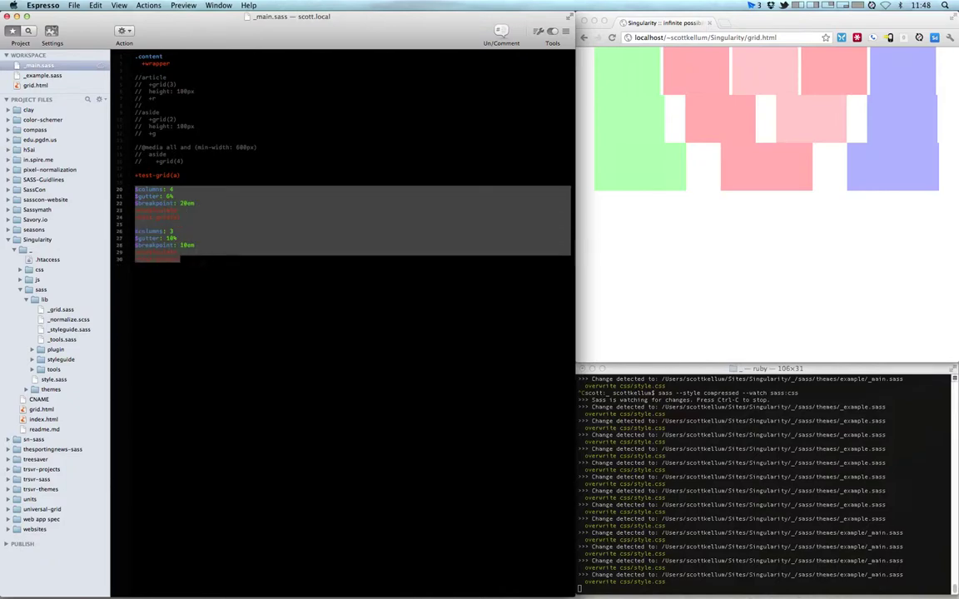
key("super+slash")
key("super+s")
left_click(25, 288)
left_click(20, 268)
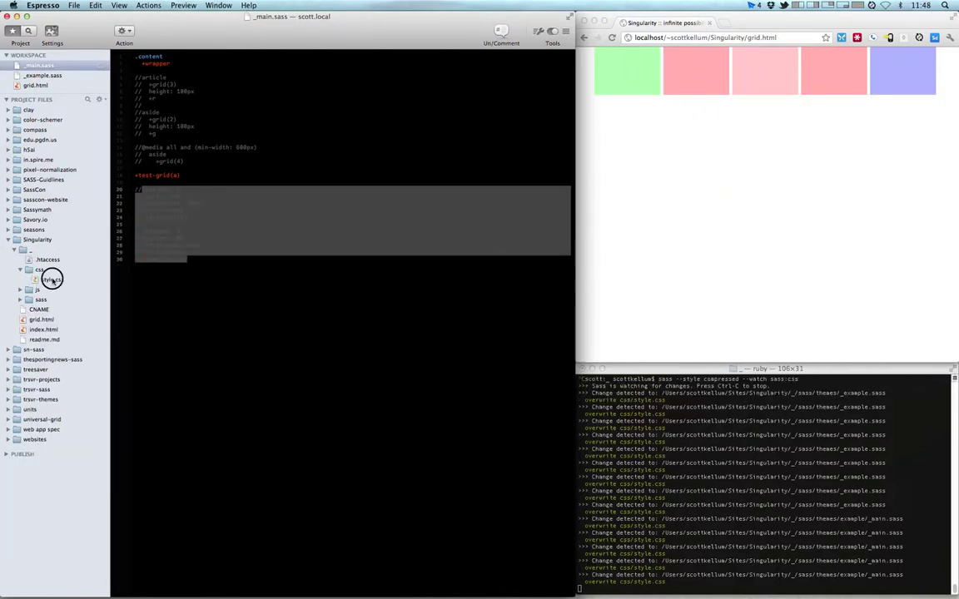
left_click(52, 279)
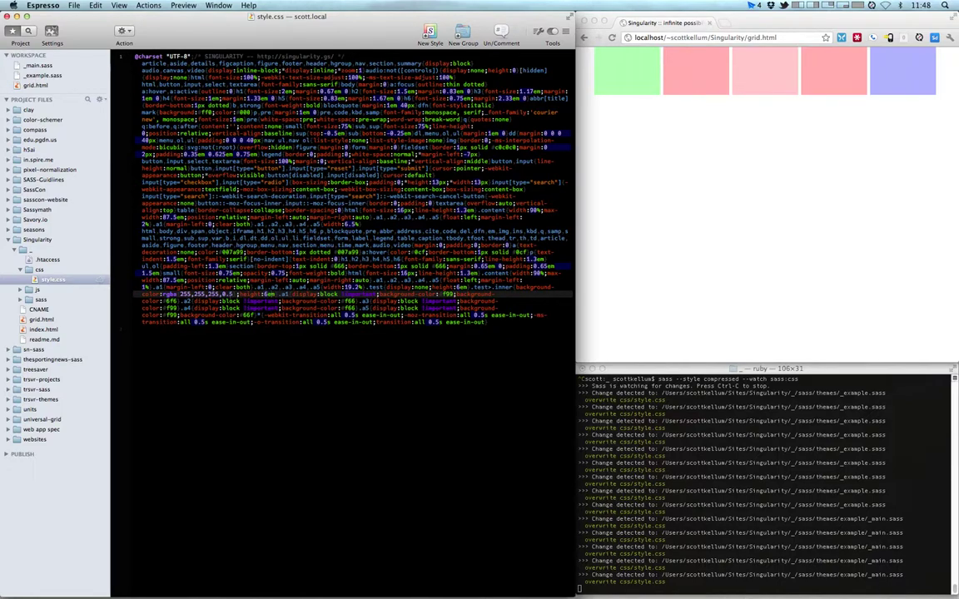
- Uncomment the article and aside elements on lines 53–54 of grid.html
left_click(36, 84)
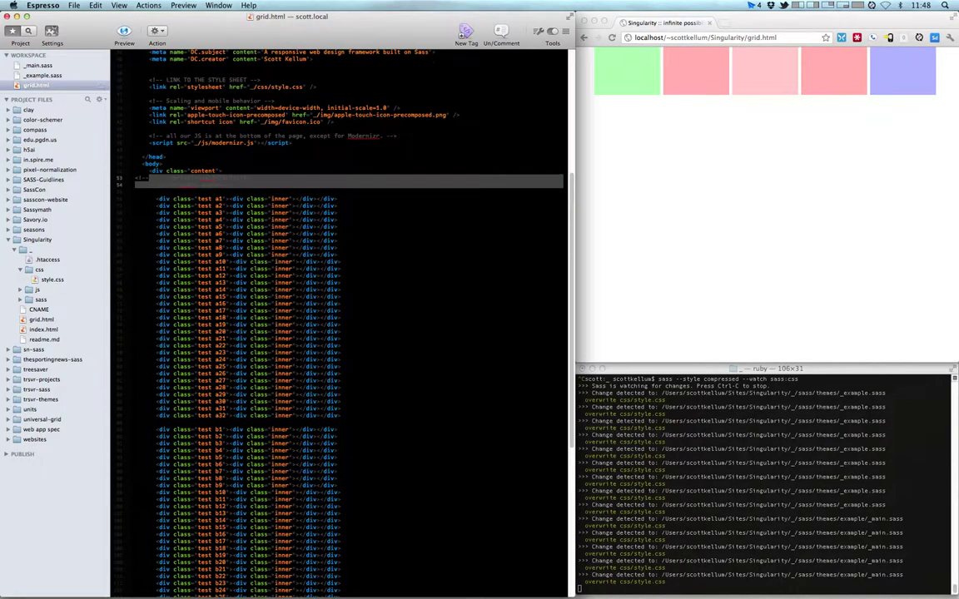
left_click(485, 38)
left_click(42, 75)
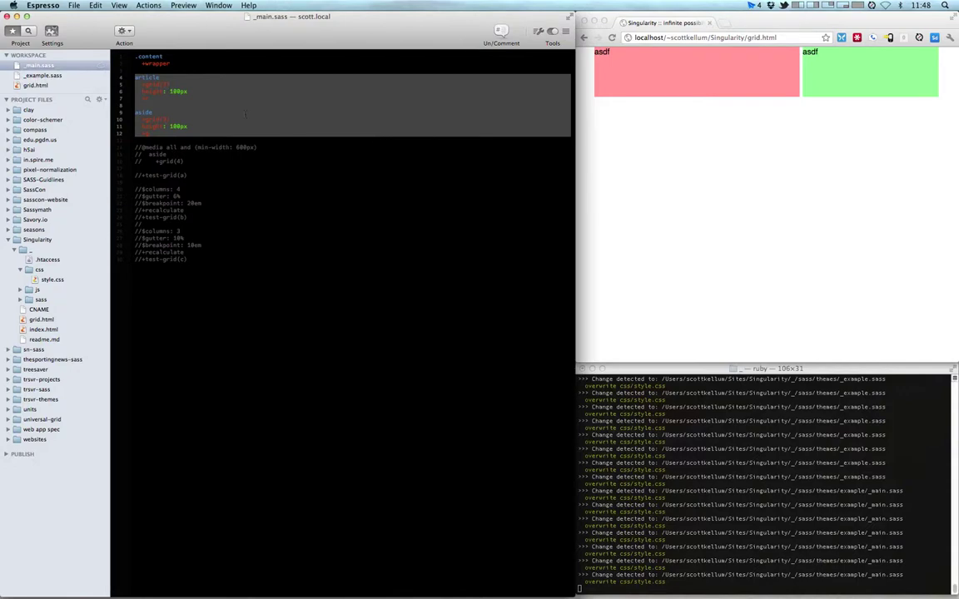
key("super+slash")
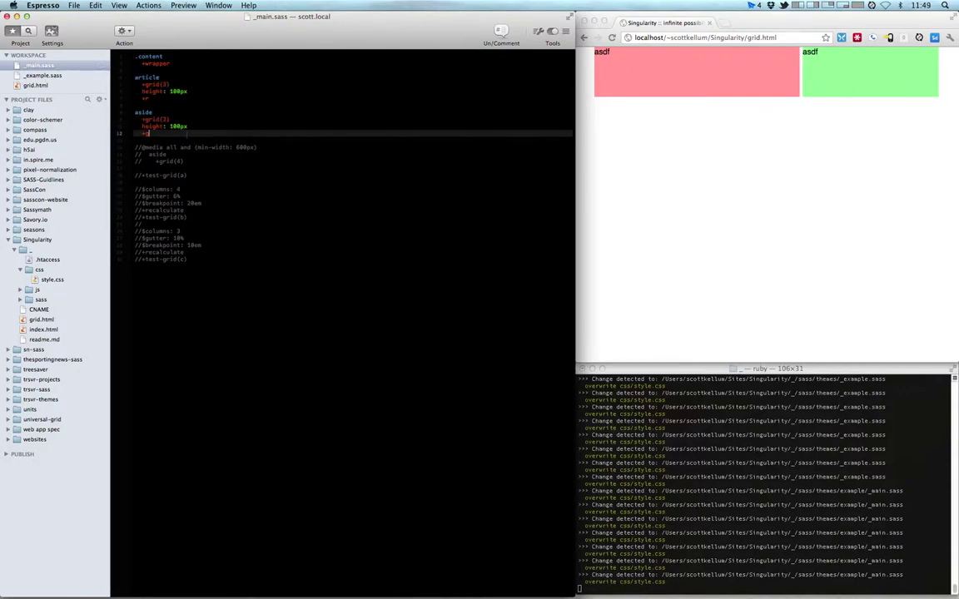
left_click_drag(167, 147, 167, 161)
key("super+slash")
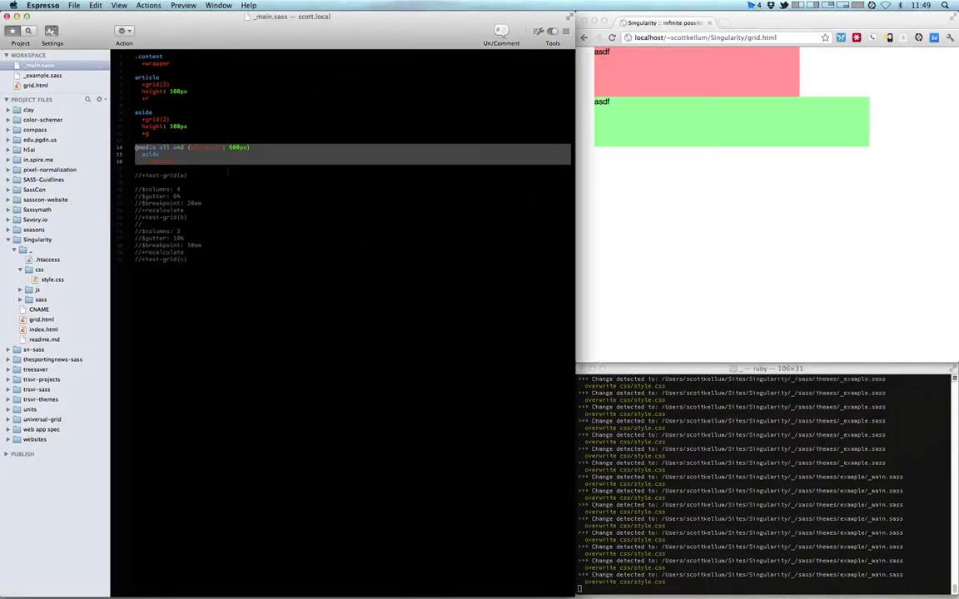
left_click(51, 279)
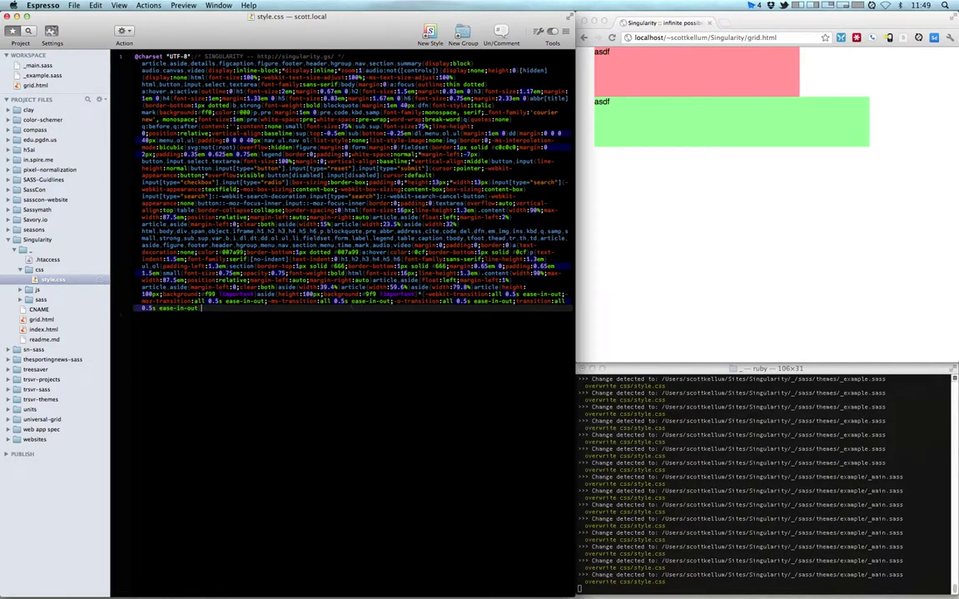
- Search the compiled style.css for the 'aside' rules
key("super+f")
type("aside")
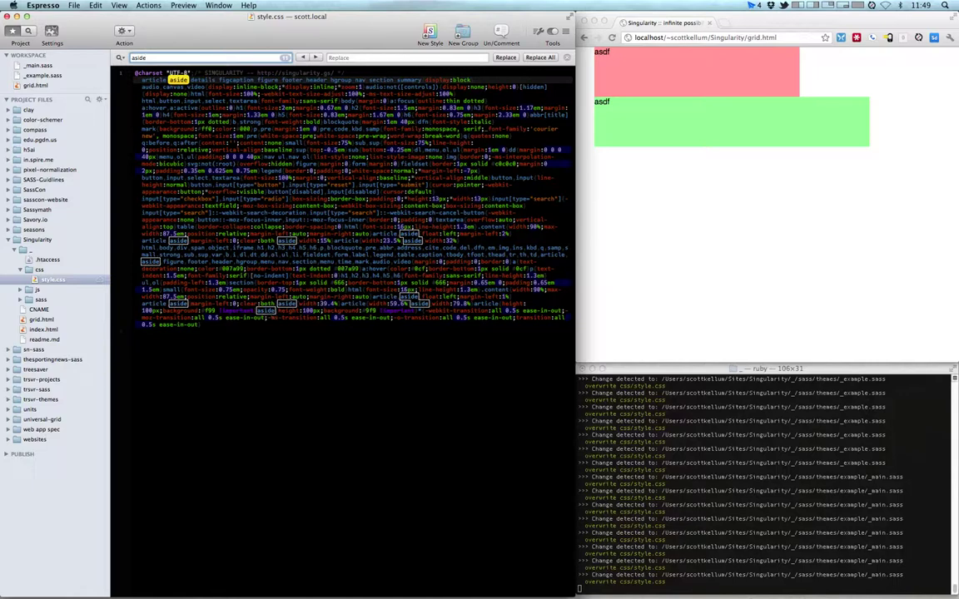
key("Escape")
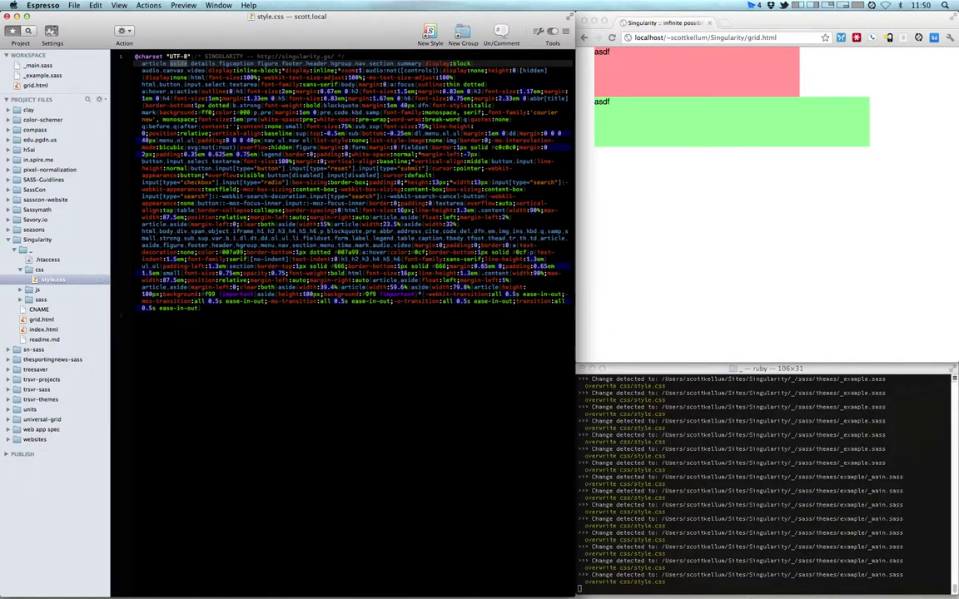
key("super+alt+Up")
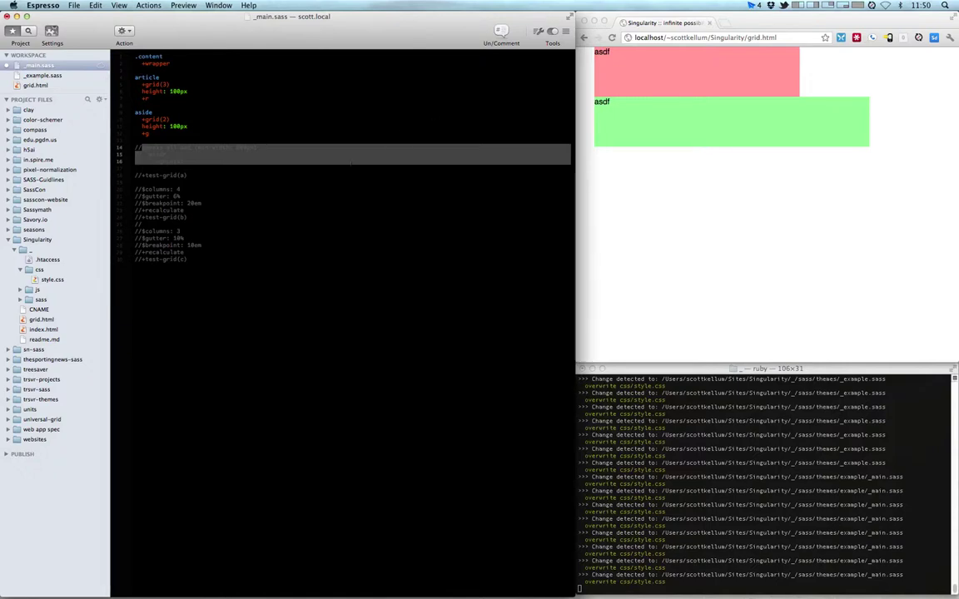
left_click_drag(325, 164, 327, 148)
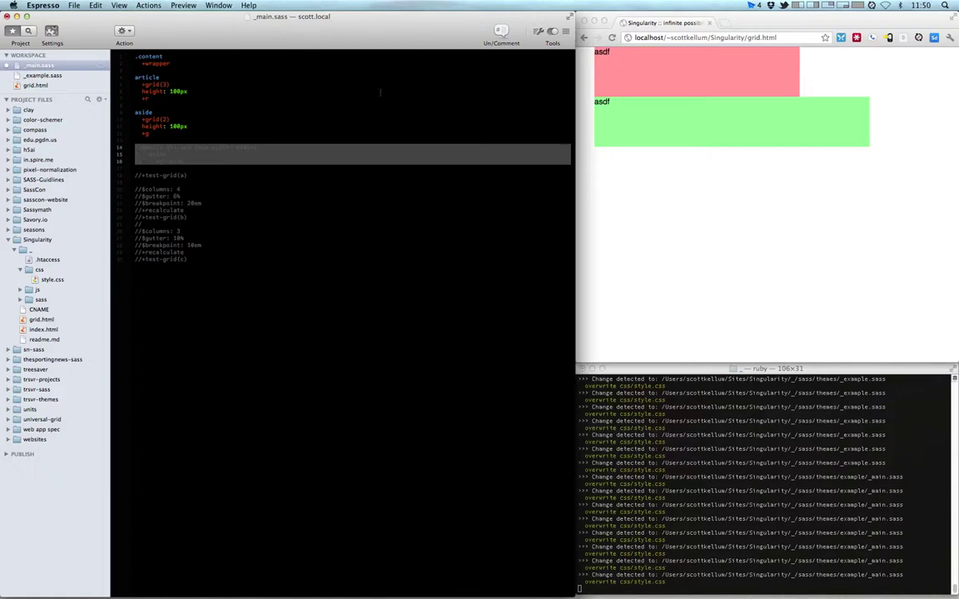
left_click(52, 280)
key("super+w")
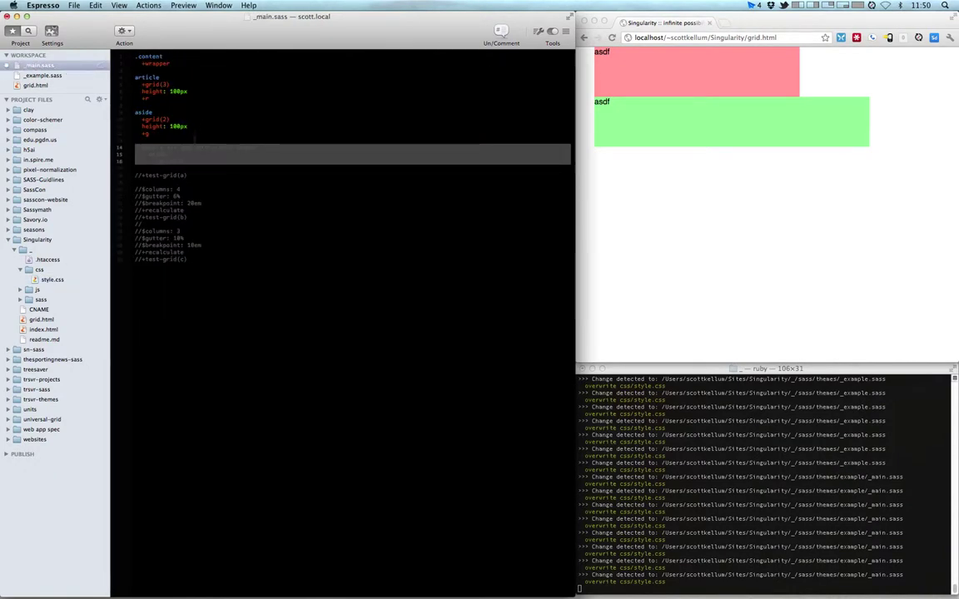
key("super+s")
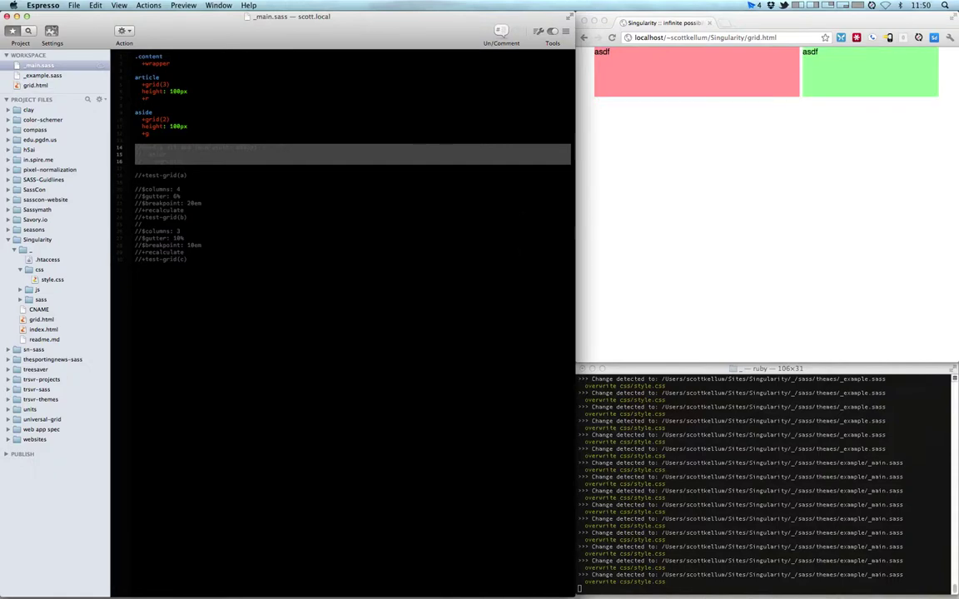